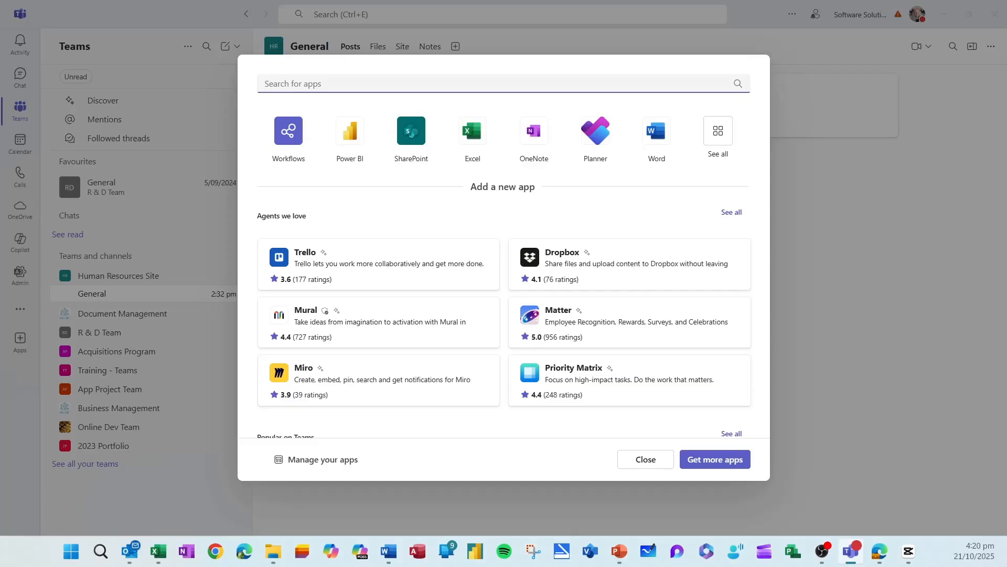
- Add a SharePoint tab showing the Human Resources site's Drafts document library to General
text(sharepoint)
click(482, 142)
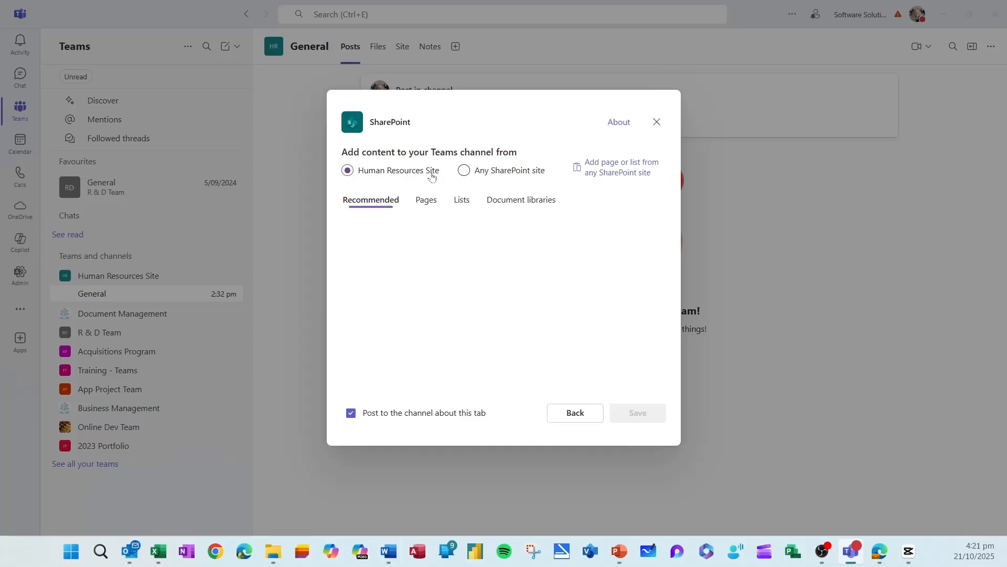
click(427, 200)
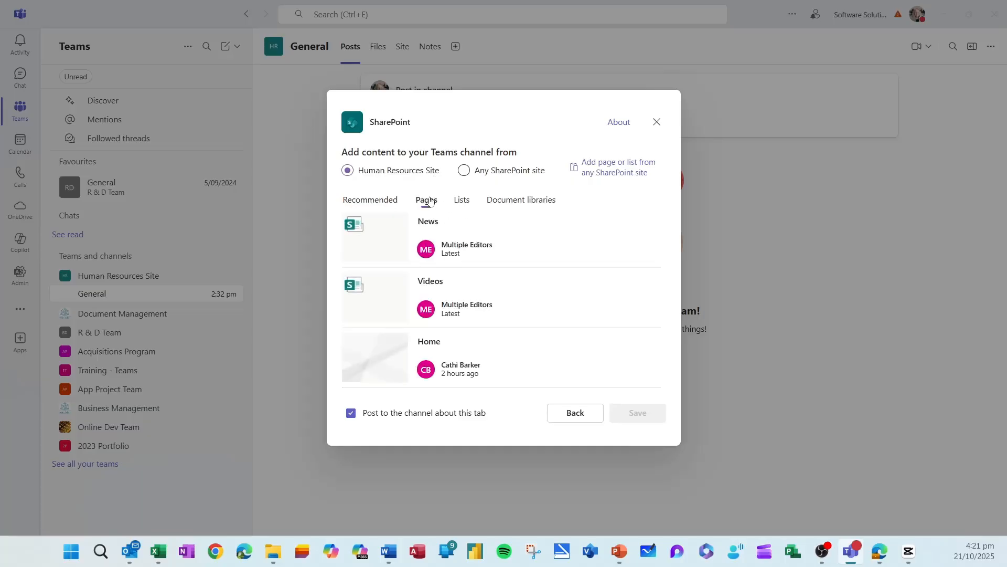
click(462, 200)
click(521, 200)
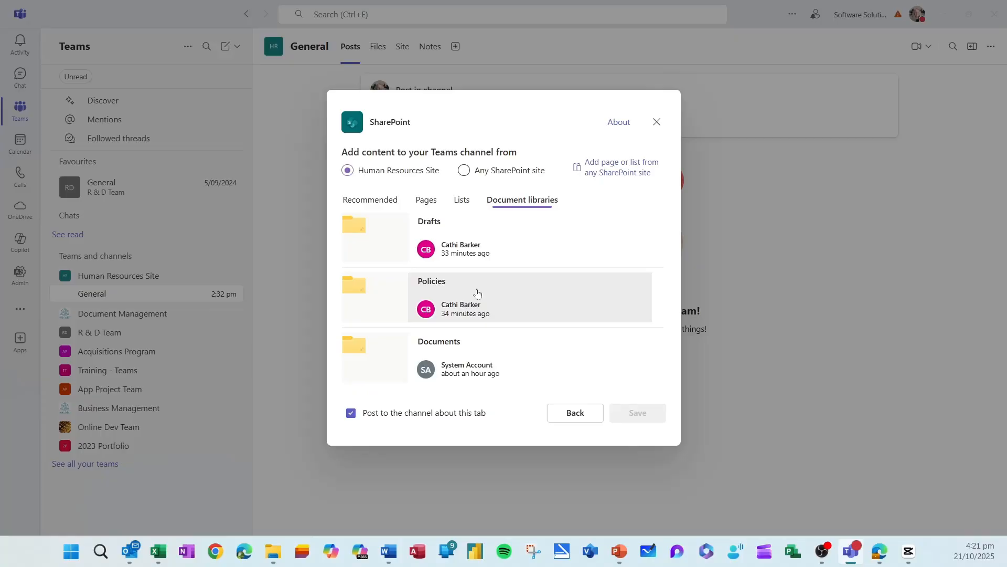
click(472, 250)
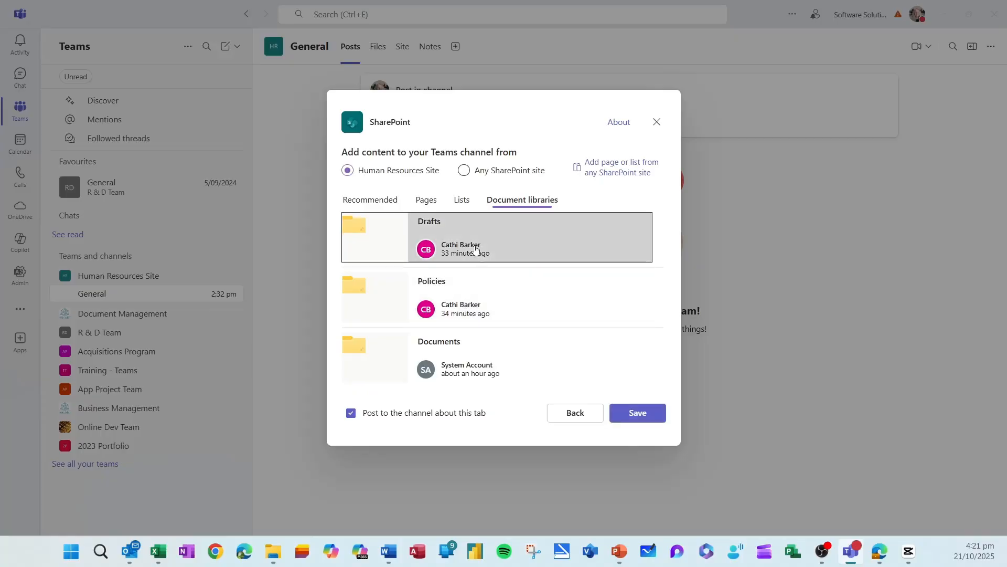
click(638, 413)
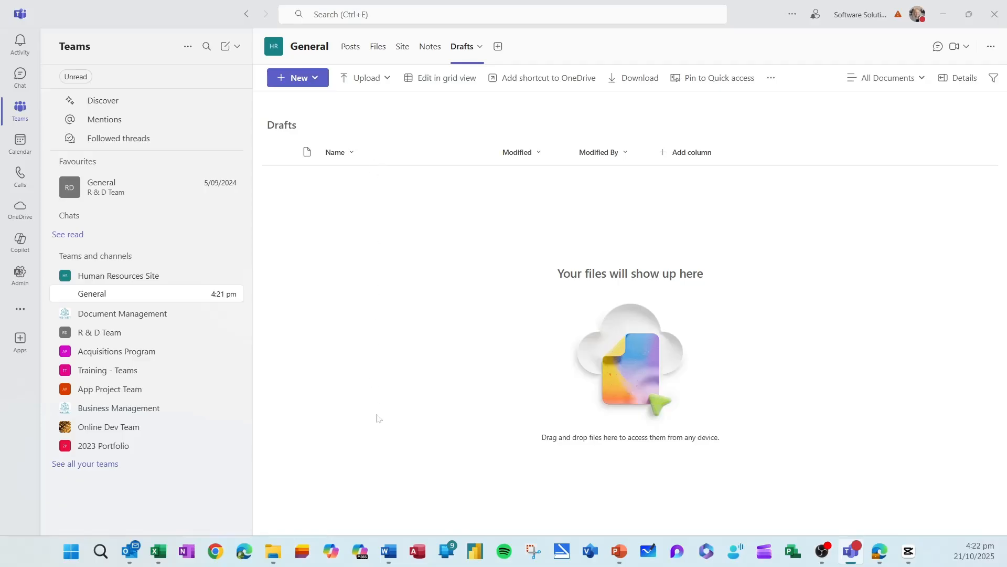
- Add a SharePoint tab for the Policies document library
click(498, 48)
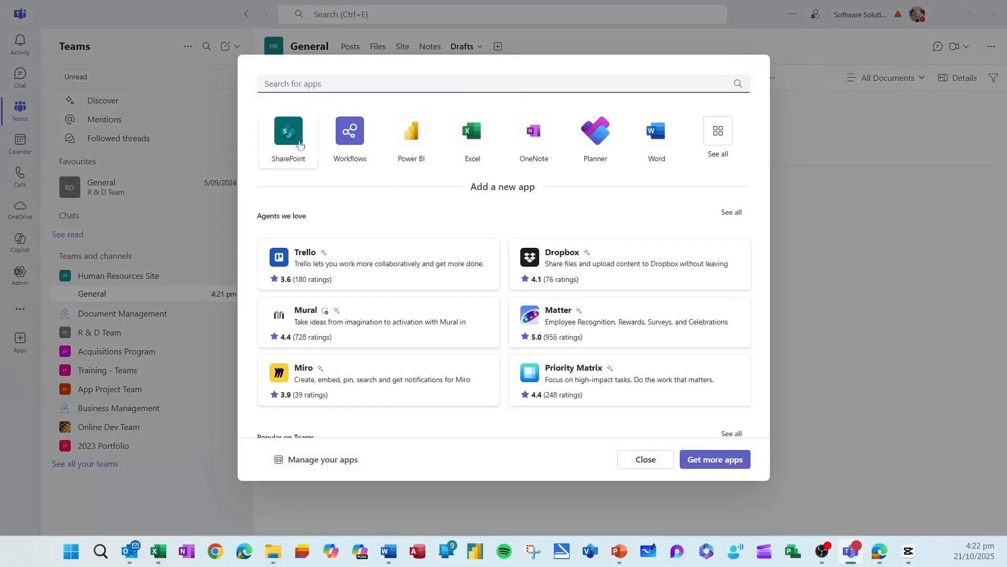
click(300, 140)
click(516, 202)
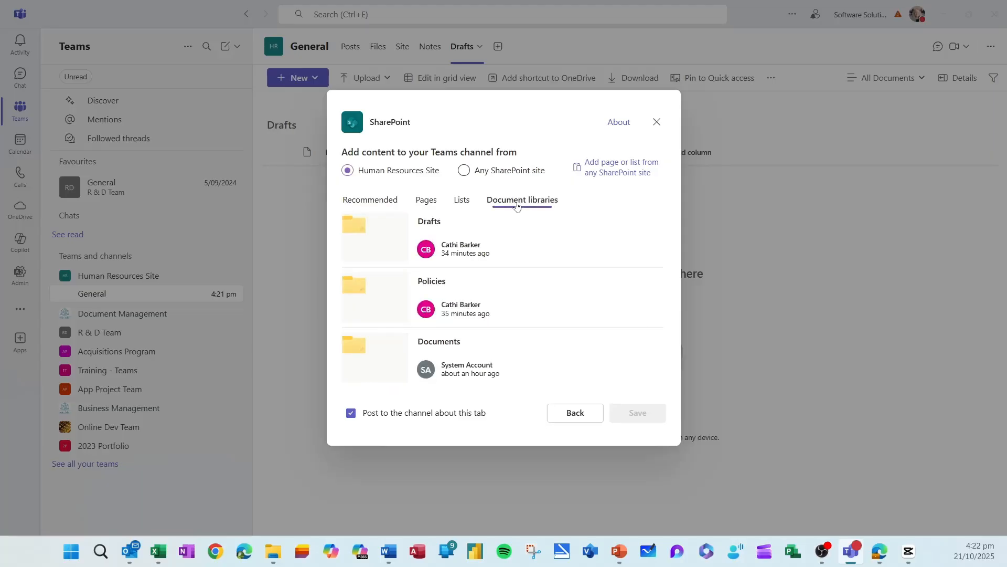
click(446, 314)
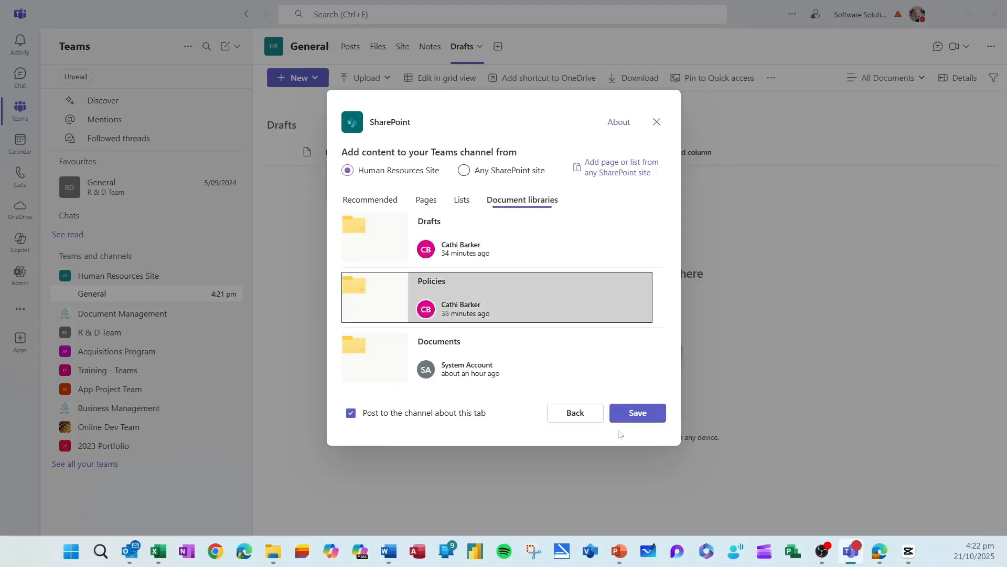
click(650, 419)
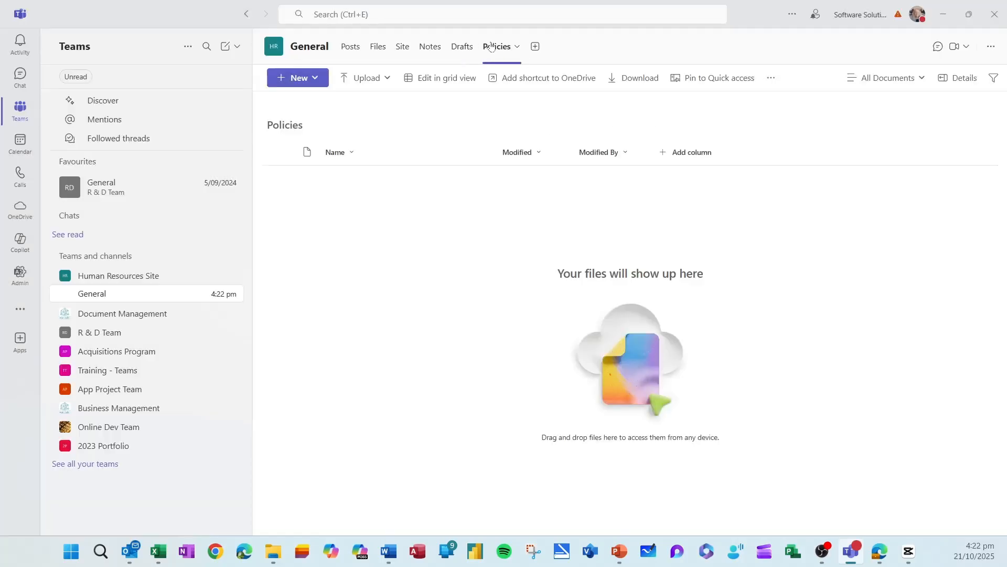
- Add a SharePoint tab for the Documents document library
click(536, 48)
click(288, 131)
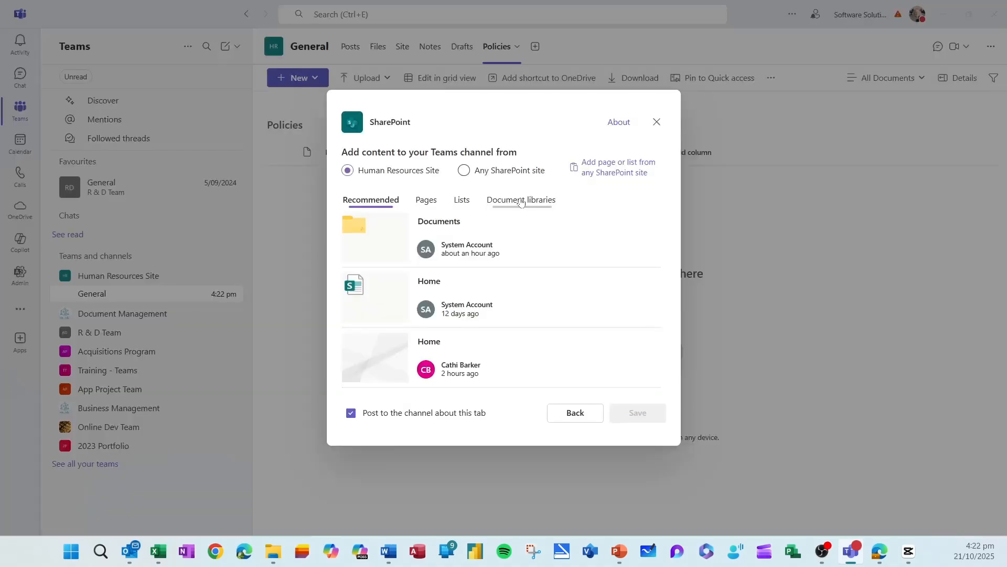
click(522, 200)
click(467, 357)
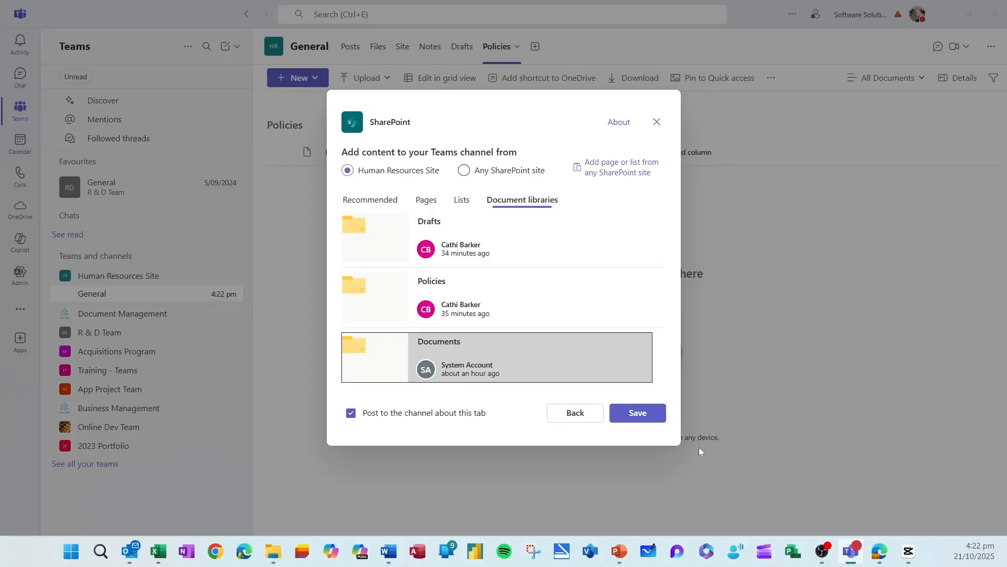
click(651, 414)
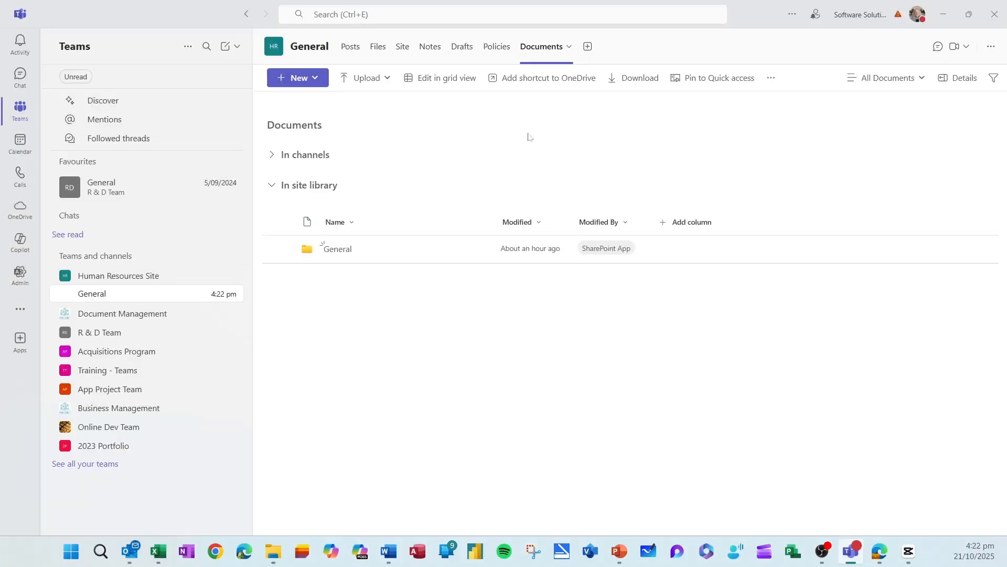
- Check the Drafts, Policies and Documents tabs, ending on the empty Policies library
click(497, 47)
click(461, 47)
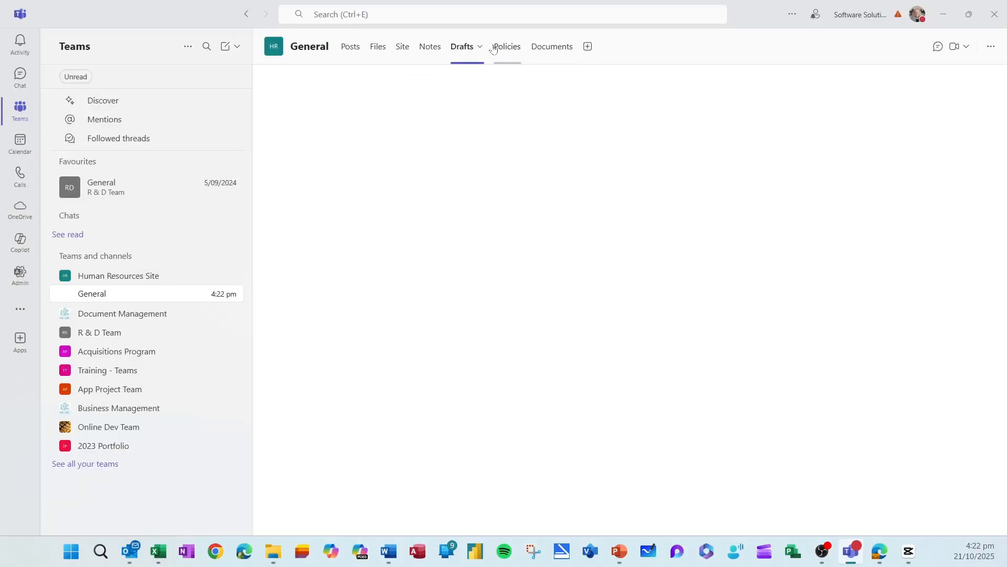
click(501, 46)
click(549, 48)
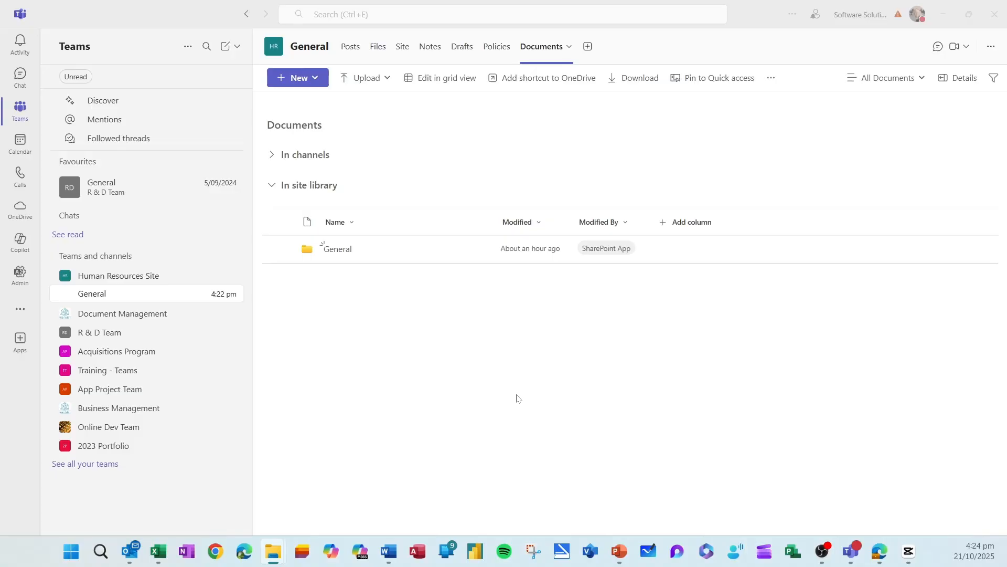
click(503, 48)
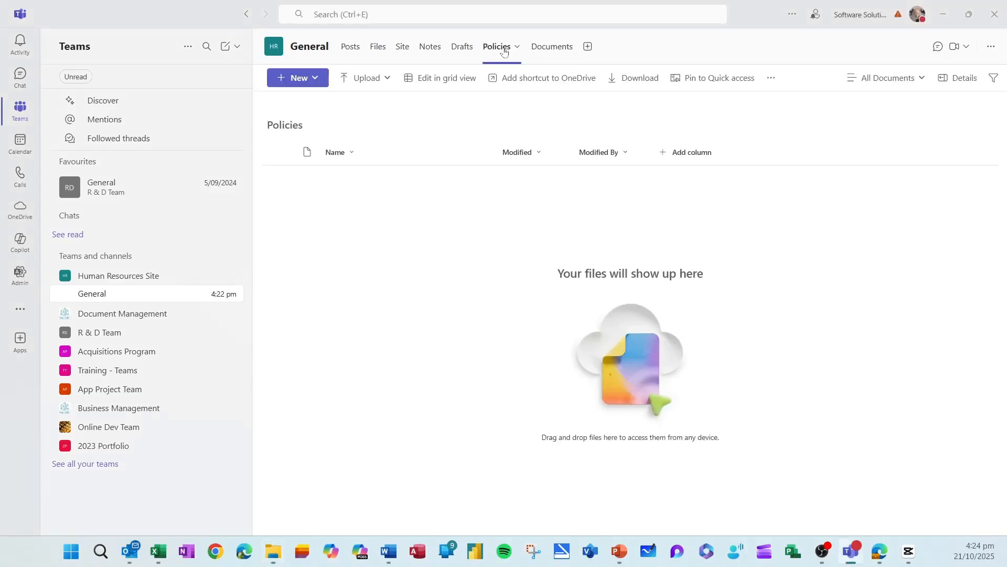
- Upload the three policy Word documents from Exercise Files, then open the Bring Your Own Device policy's actions
click(386, 80)
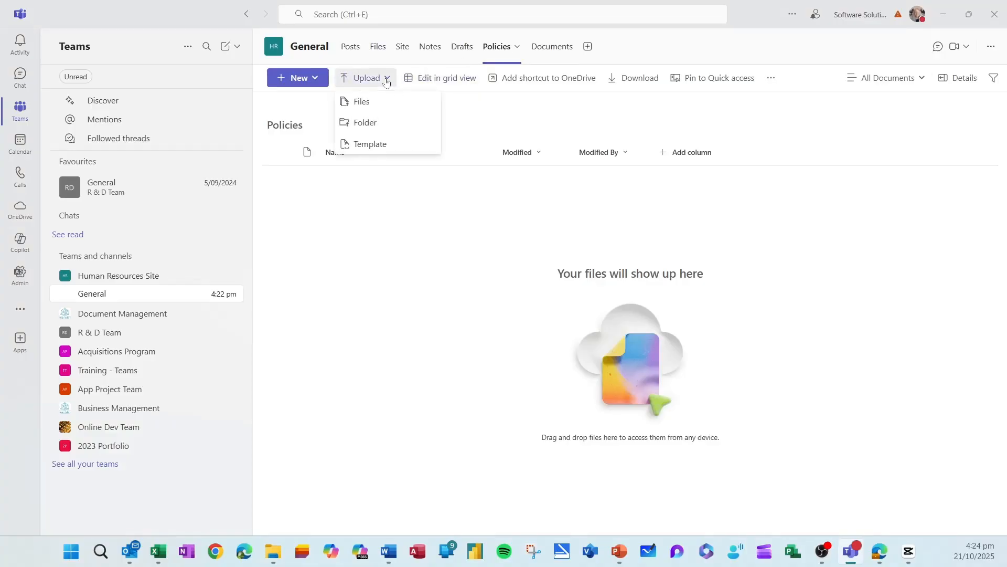
click(363, 113)
drag(1005, 399, 751, 277)
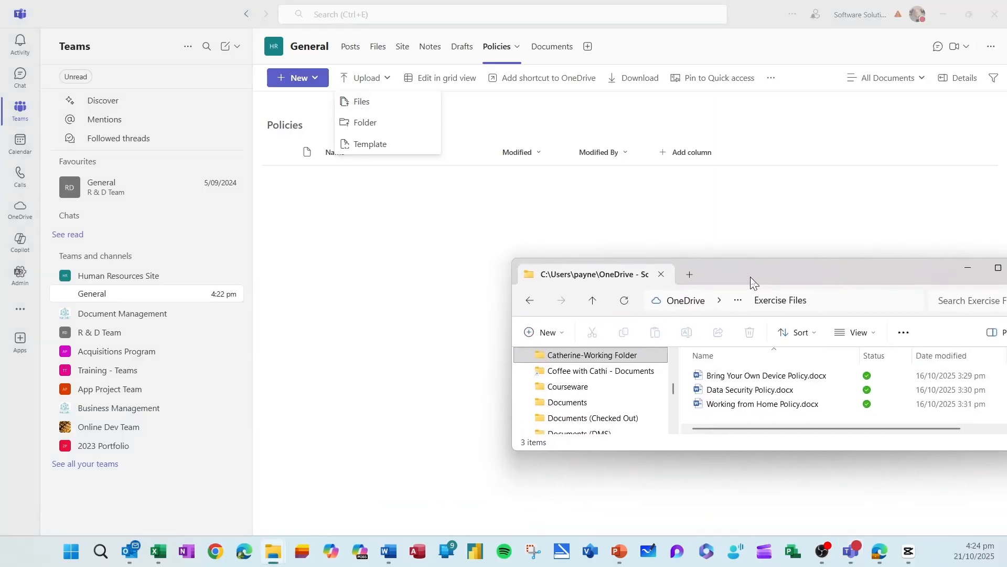
click(793, 377)
shift+click(785, 405)
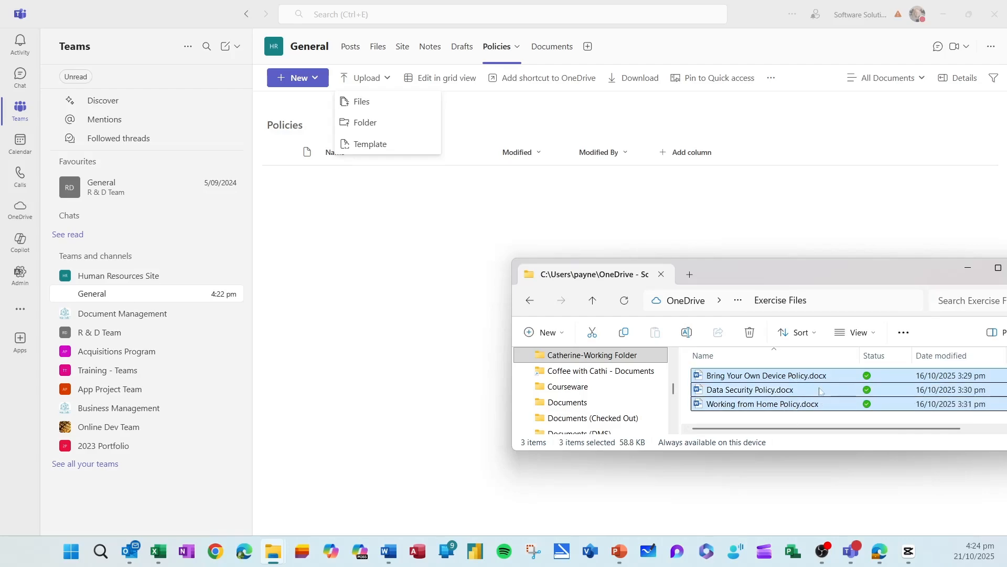
drag(819, 389, 418, 306)
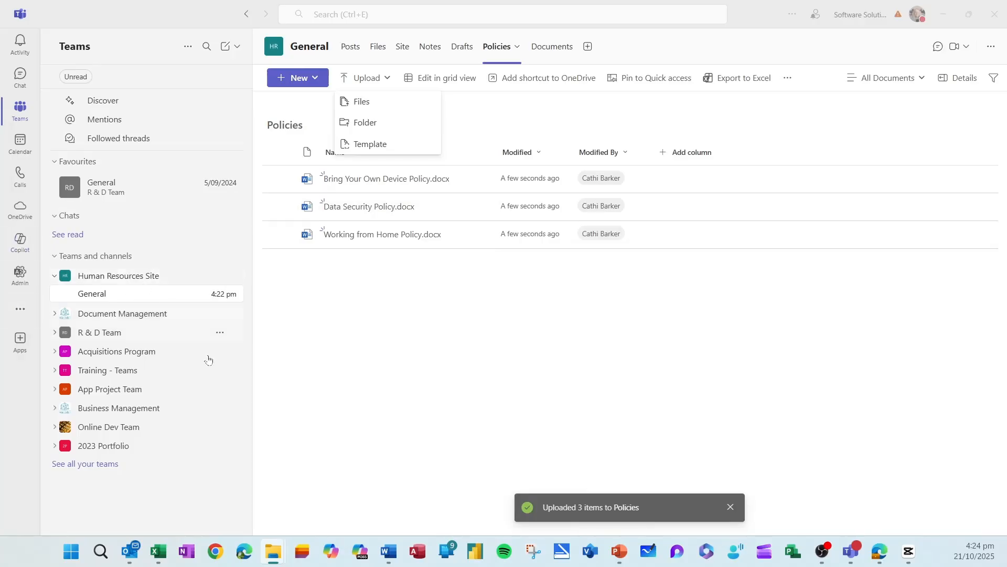
click(402, 318)
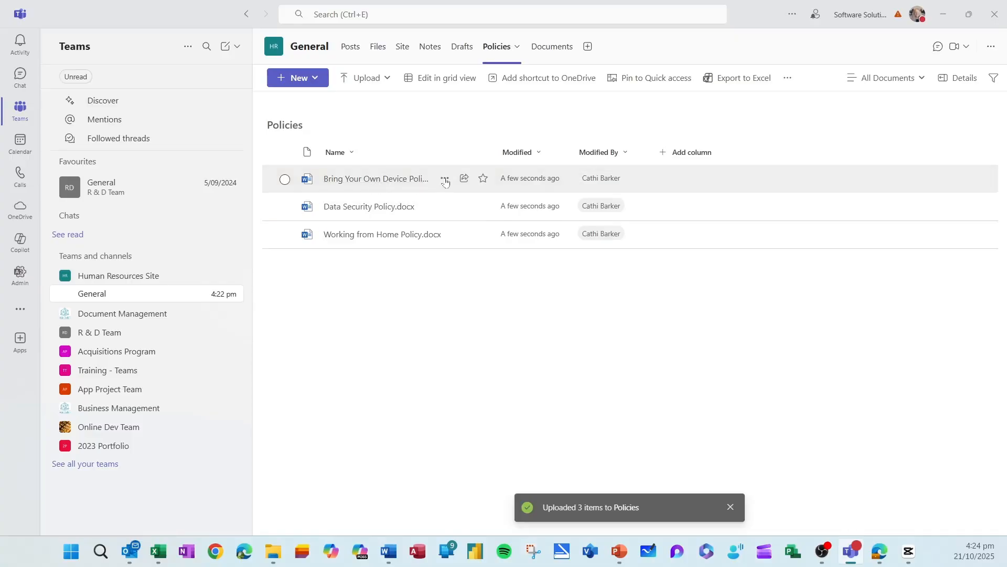
click(445, 180)
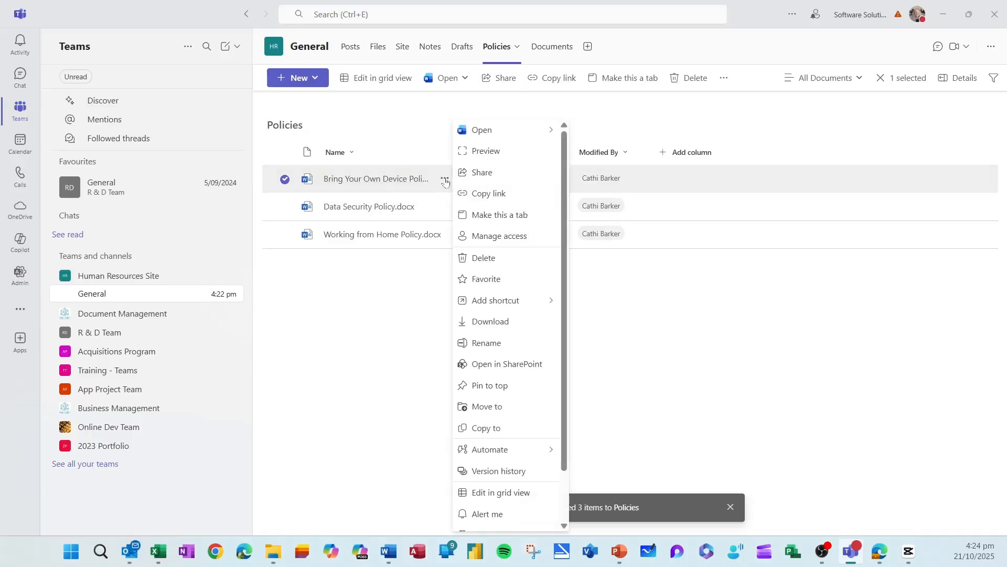
- View the Policies library on the Human Resources SharePoint site, then return to Teams
click(509, 370)
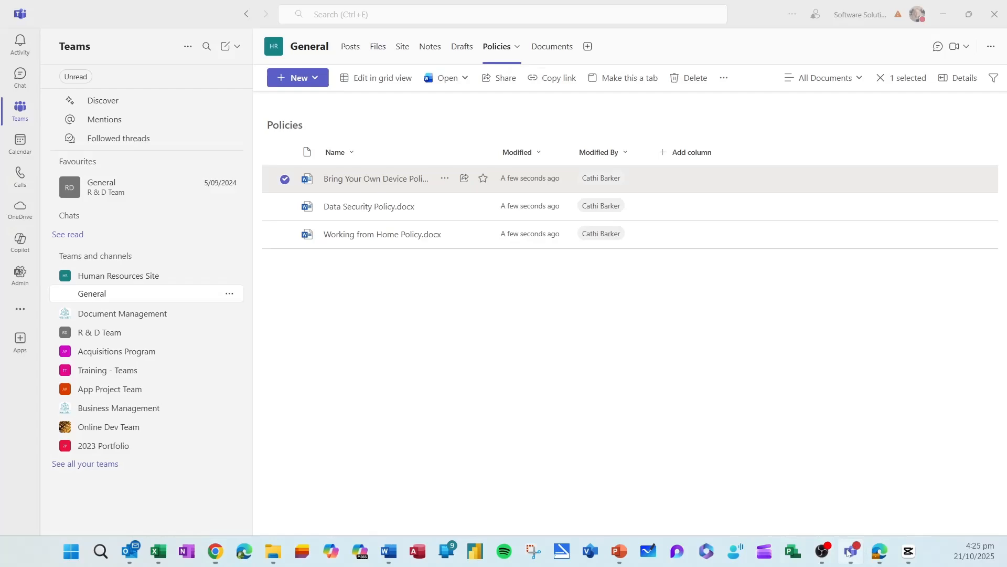
click(852, 551)
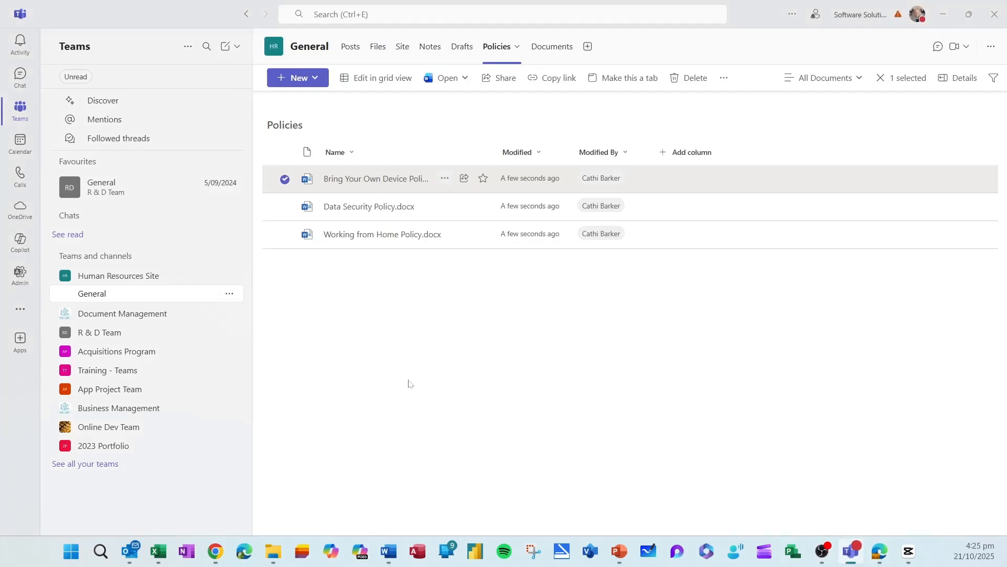
- Start sharing Bring Your Own Device Policy.docx from its More Actions menu
click(491, 387)
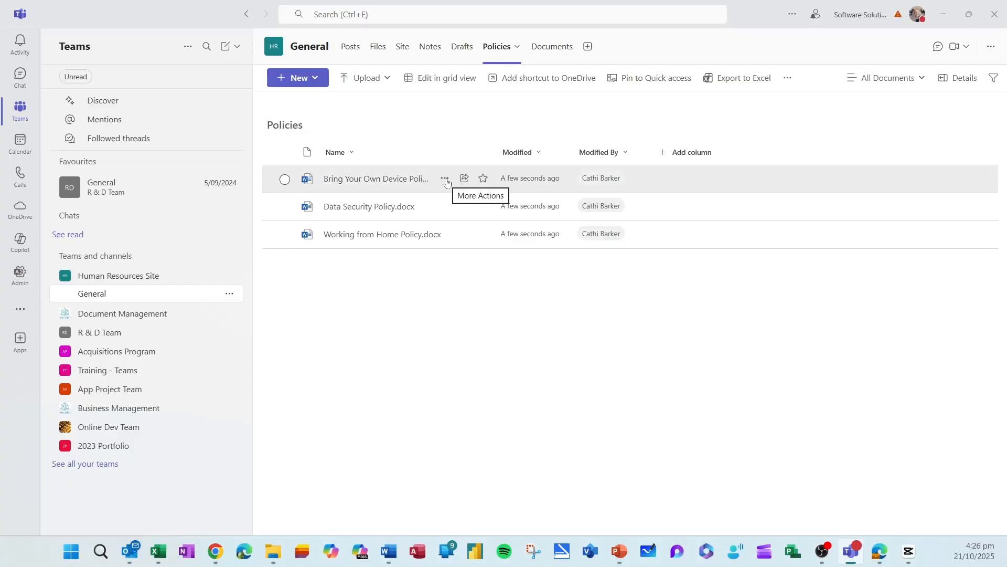
click(445, 179)
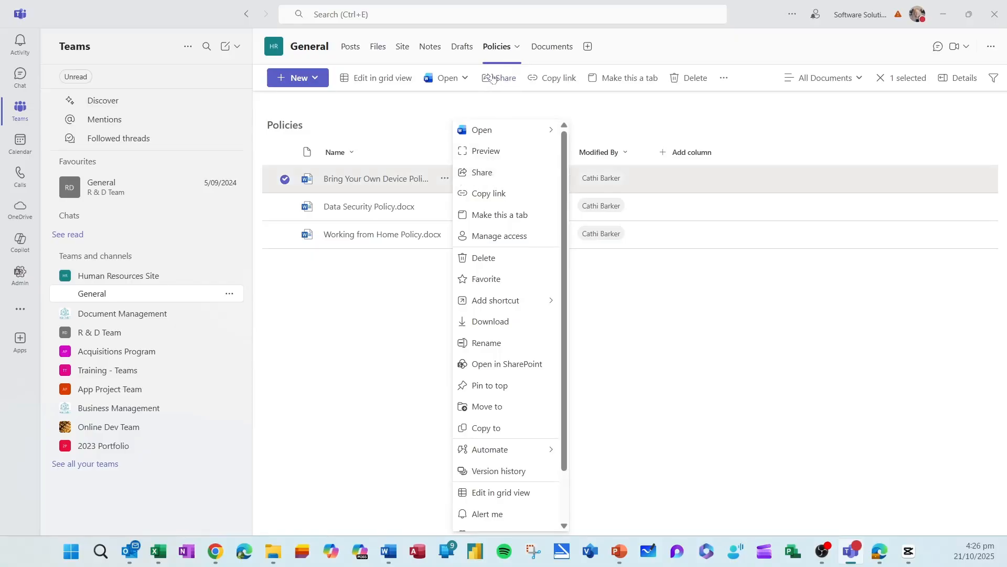
click(486, 174)
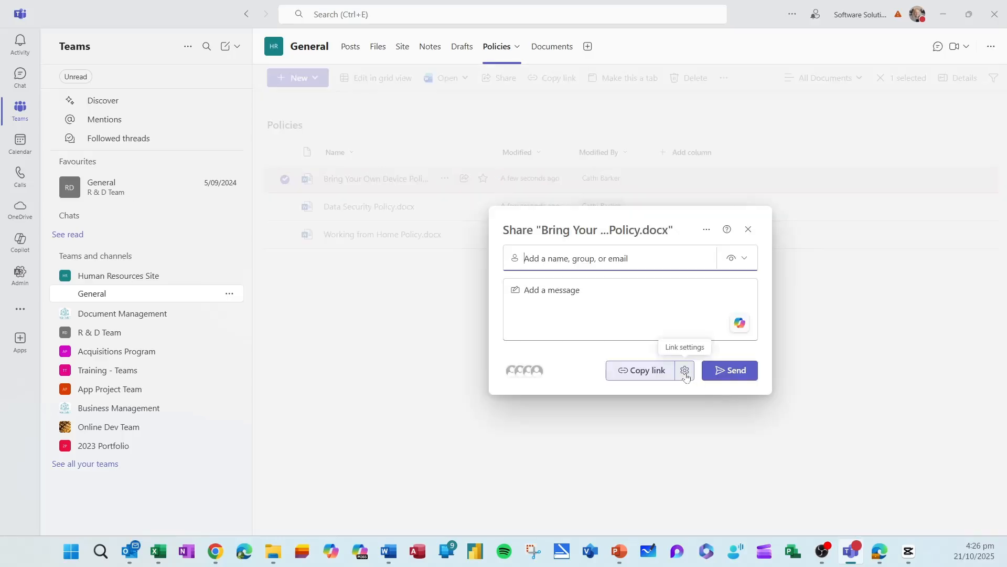
- Set the sharing link to Can edit for People you choose and apply it
click(685, 371)
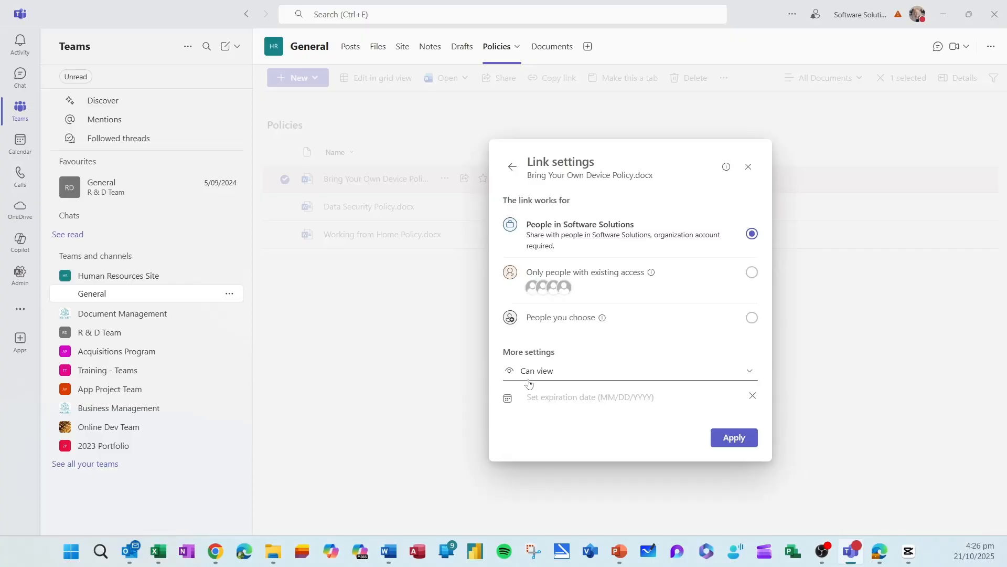
click(750, 372)
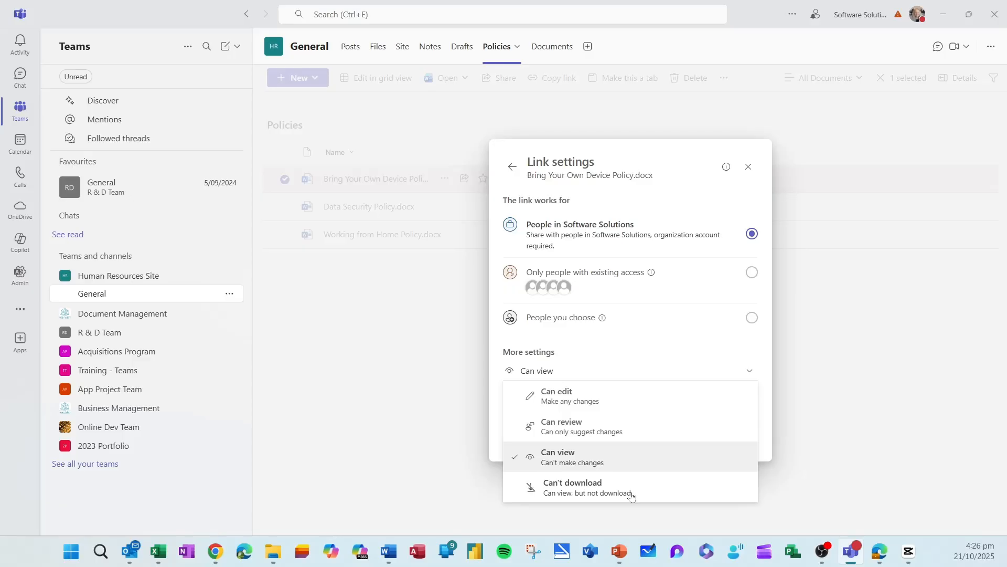
click(644, 406)
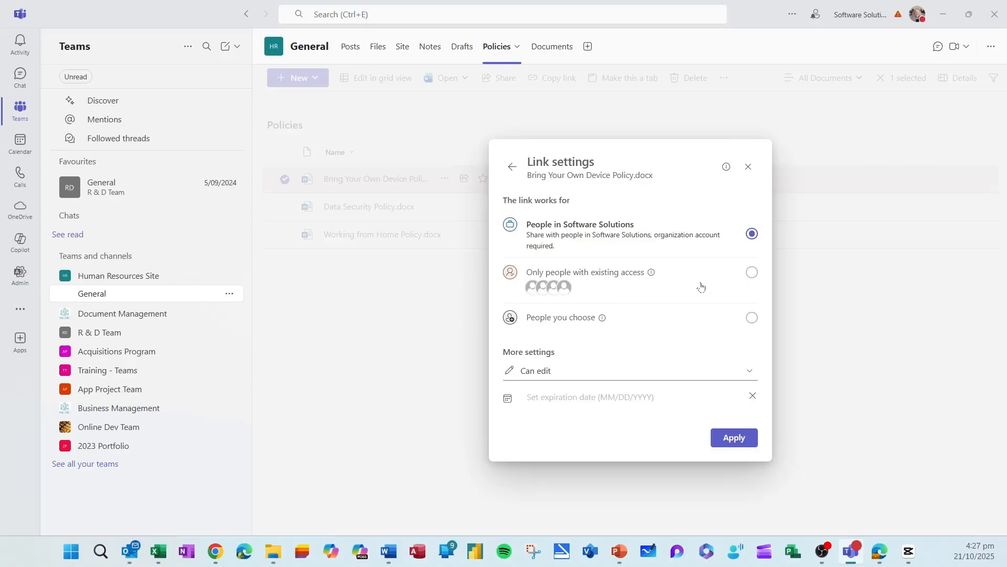
click(707, 298)
click(750, 359)
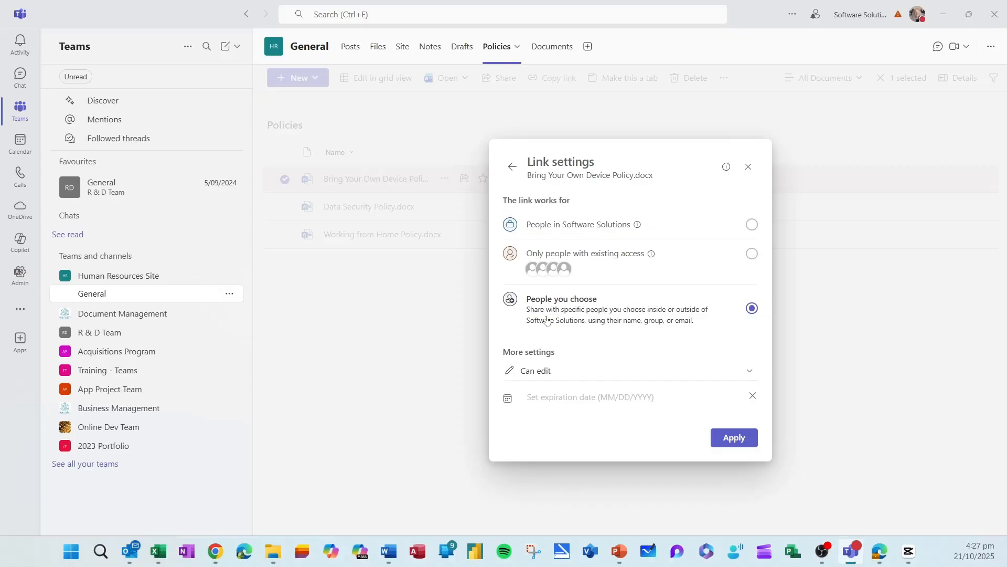
click(748, 440)
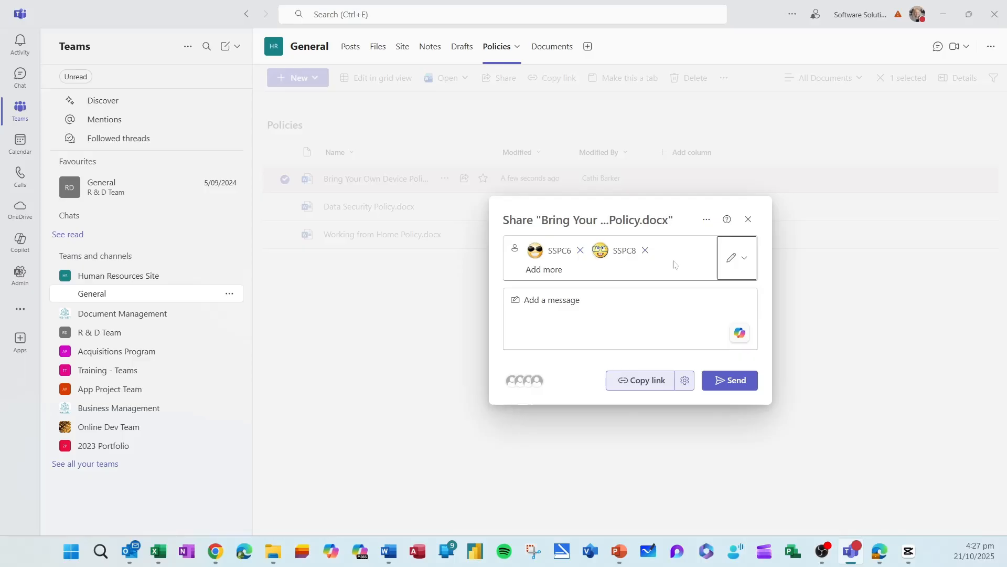
- Send the Bring Your Own Device policy edit invitation to both recipients with a help message
key(Tab)
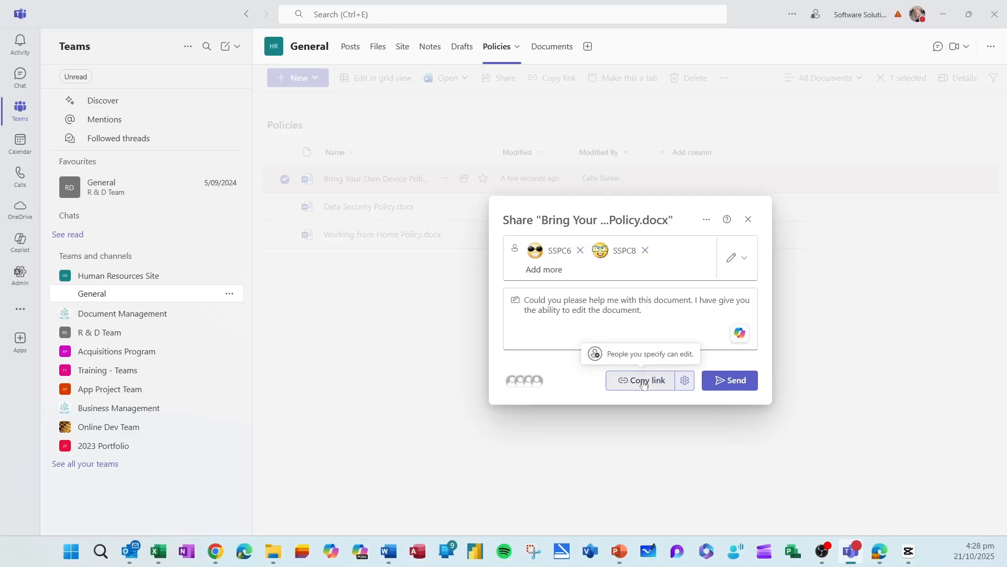
click(706, 219)
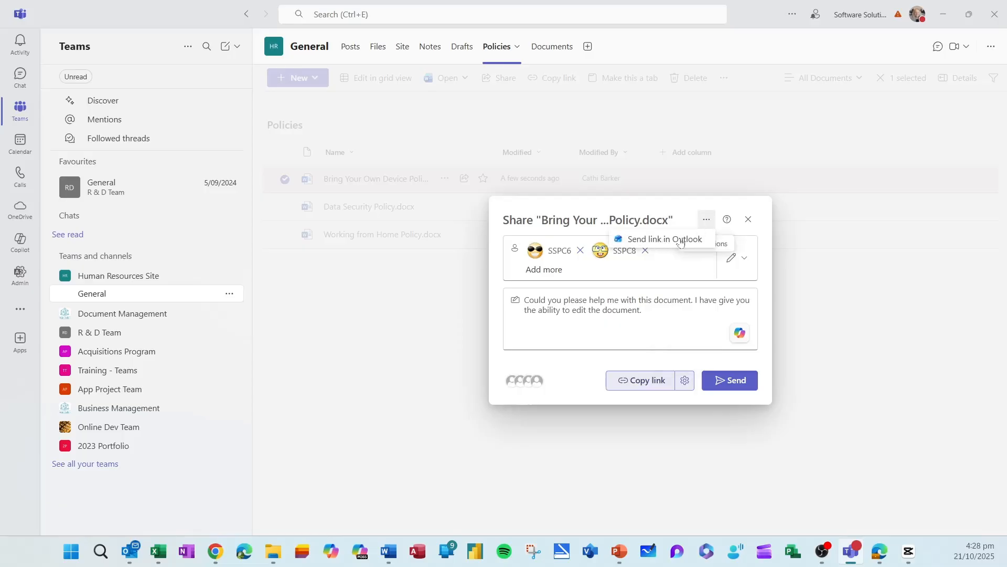
click(693, 362)
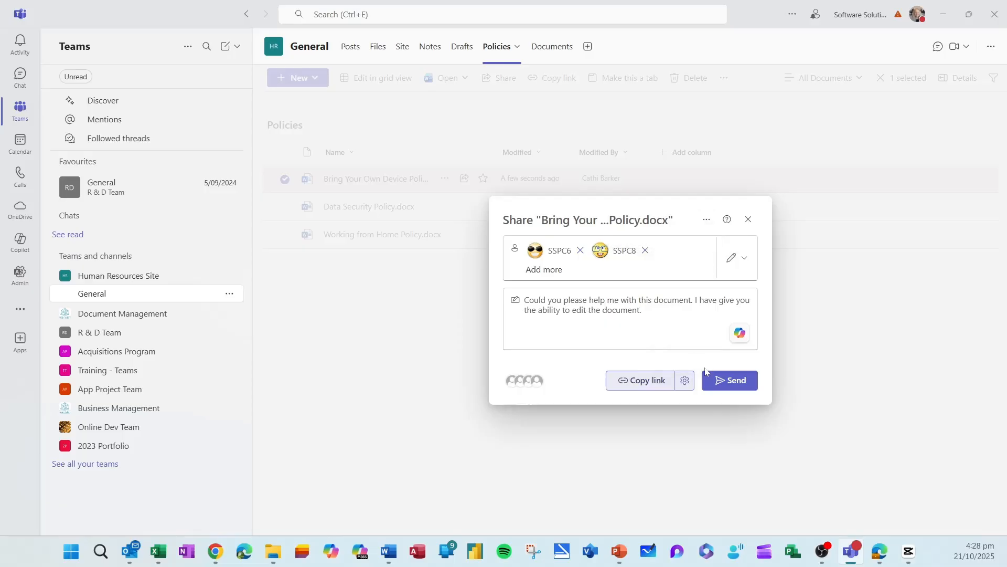
click(745, 390)
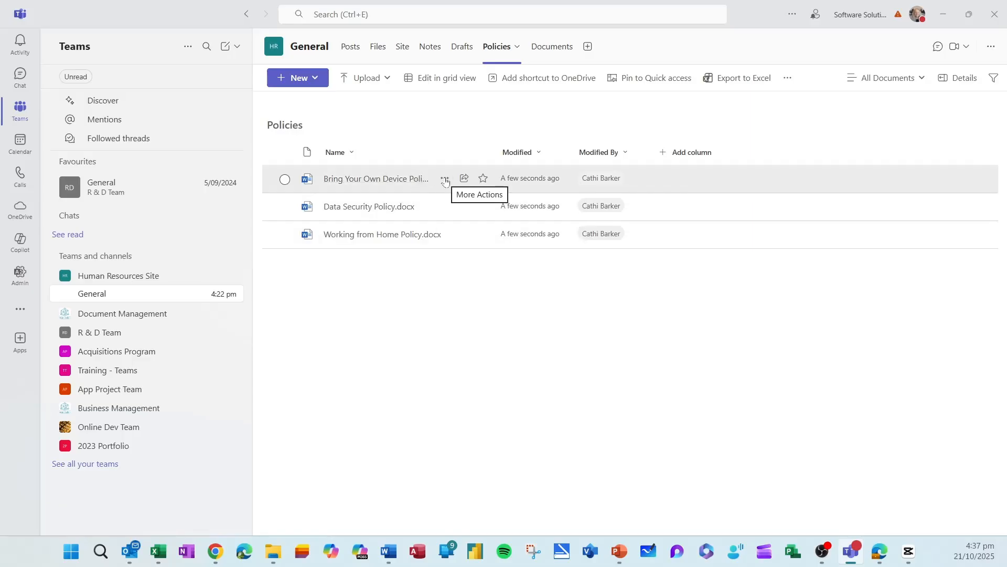
- Review the one person's direct edit access to the Bring Your Own Device policy, then reopen sharing
click(445, 180)
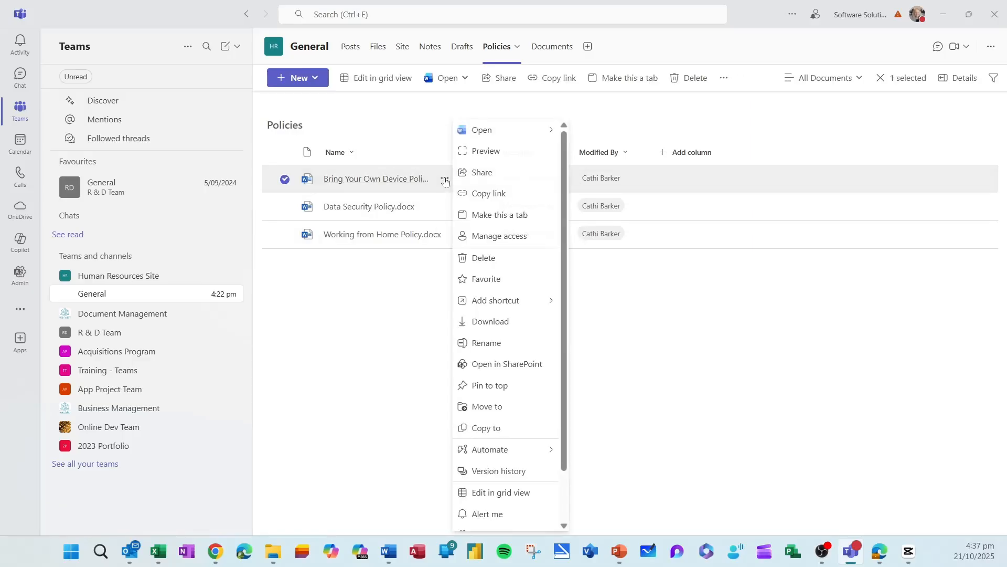
click(502, 237)
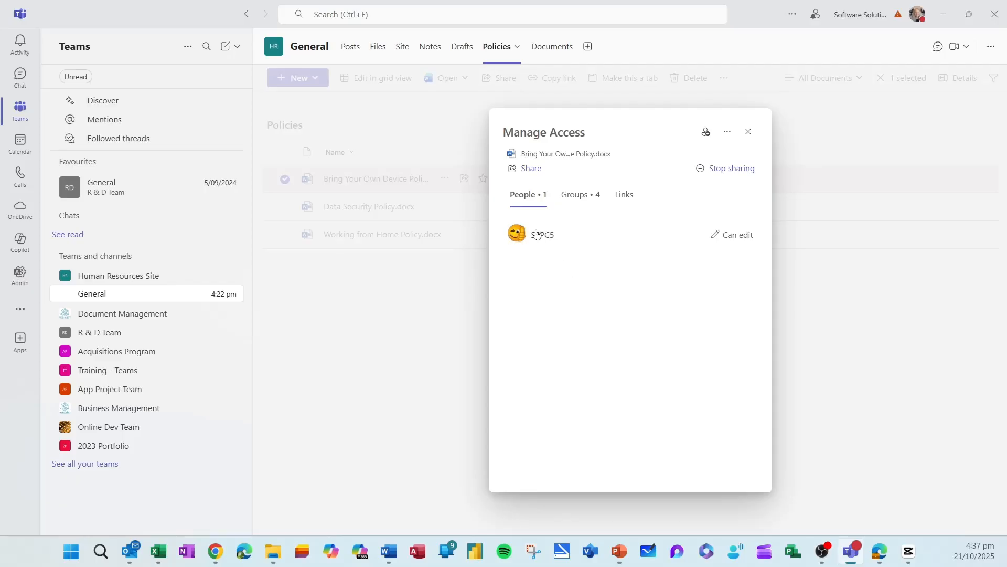
click(739, 236)
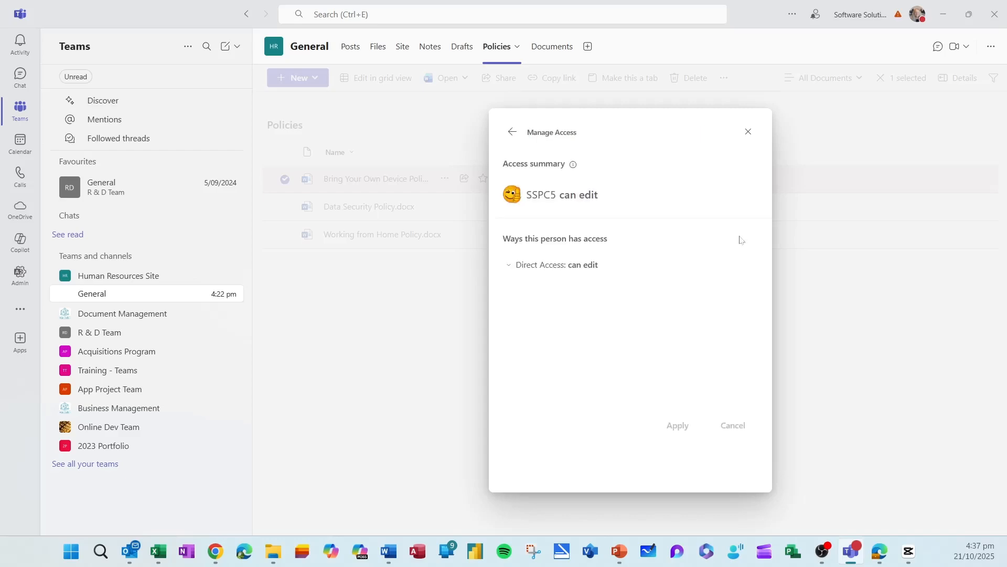
click(577, 266)
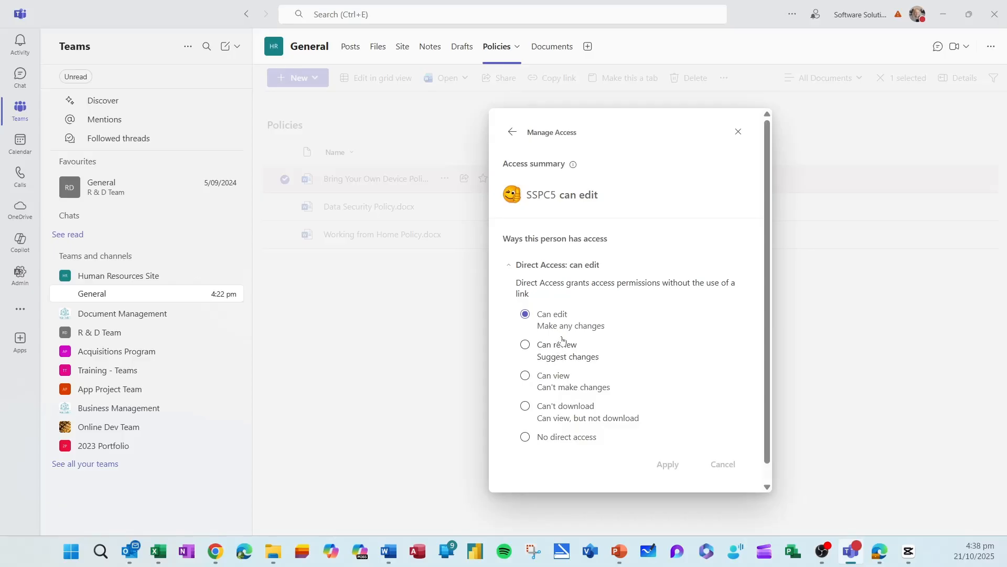
click(512, 132)
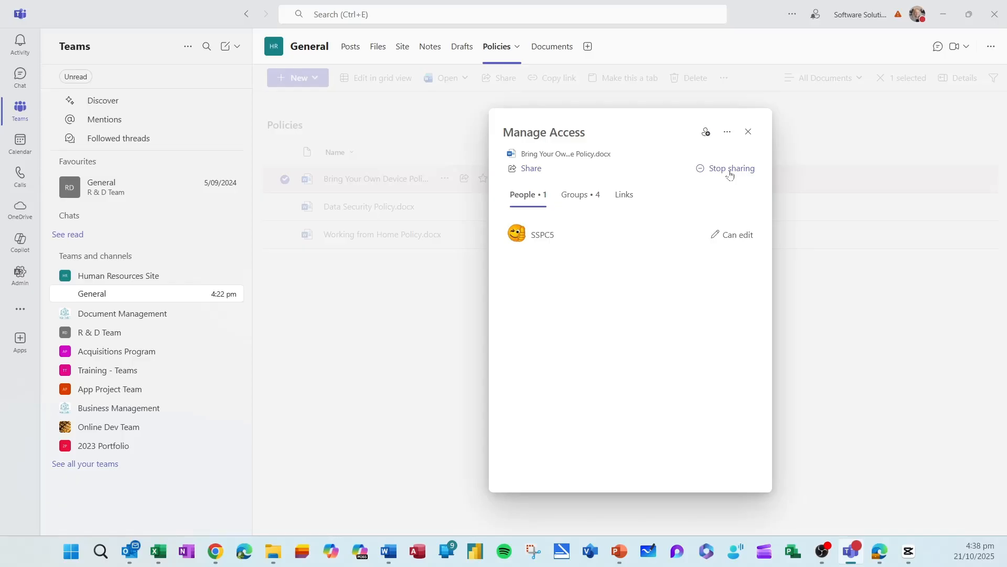
click(531, 168)
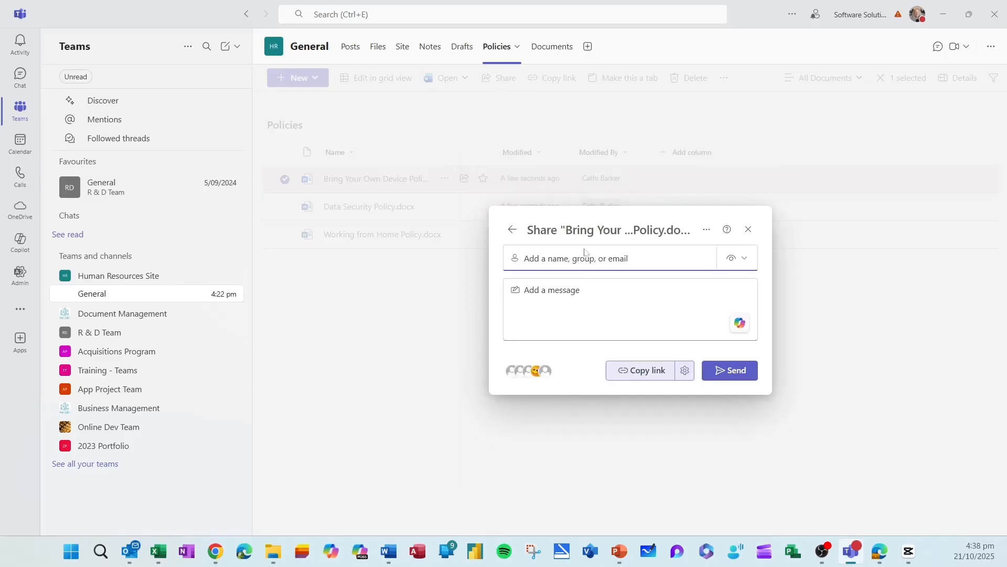